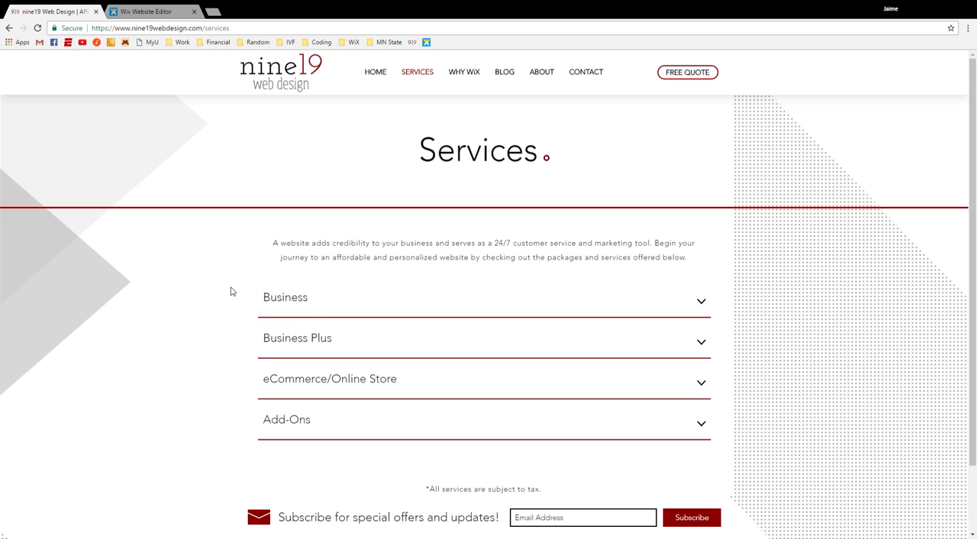
Step: Examine the Business and Business Plus package details in the expandable list on the services page
left_click(289, 252)
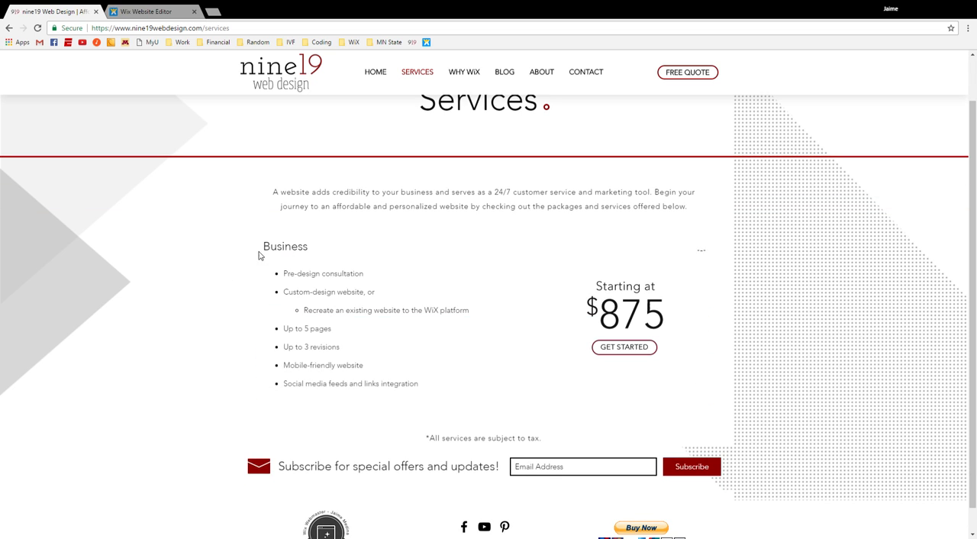
scroll(236, 257, "down", 3)
left_click(297, 374)
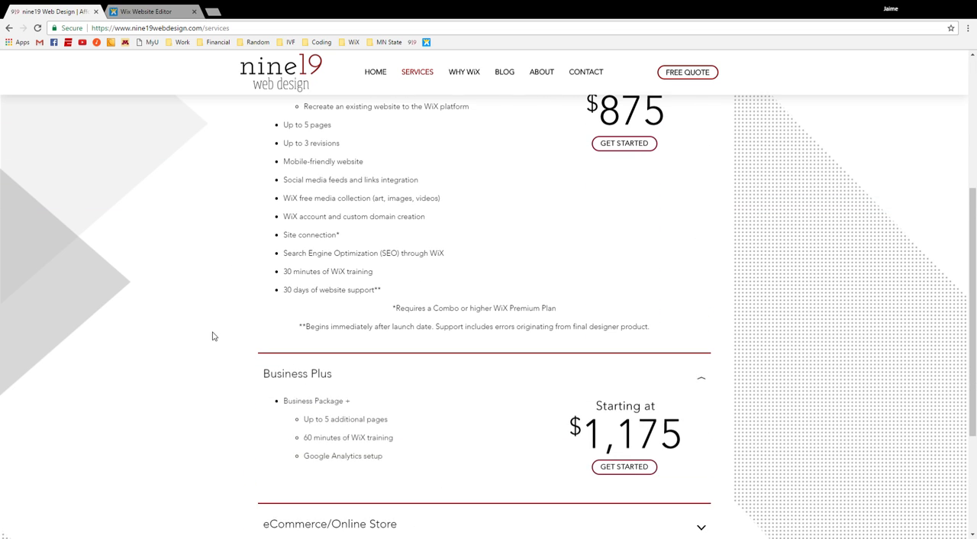
scroll(211, 336, "down", 3)
scroll(236, 288, "up", 1)
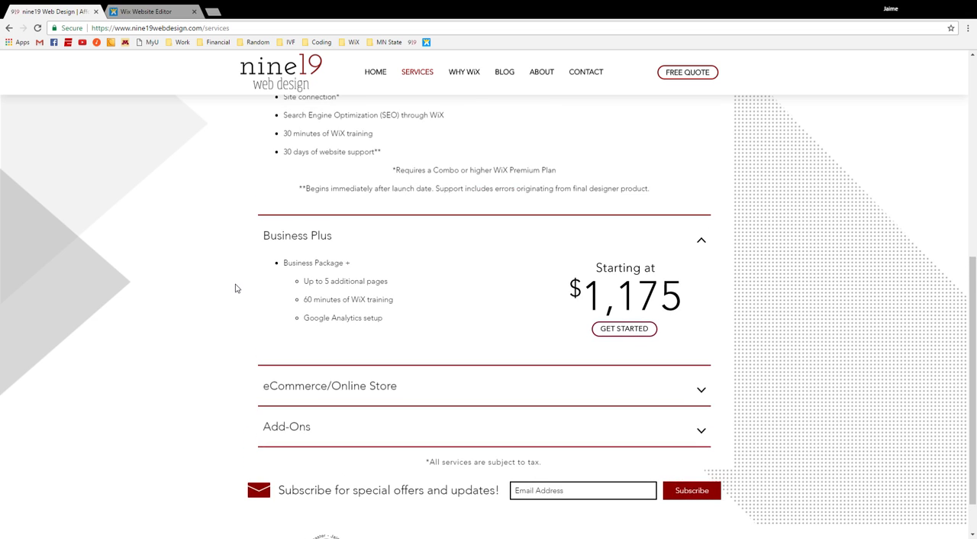
left_click(291, 243)
scroll(239, 277, "up", 4)
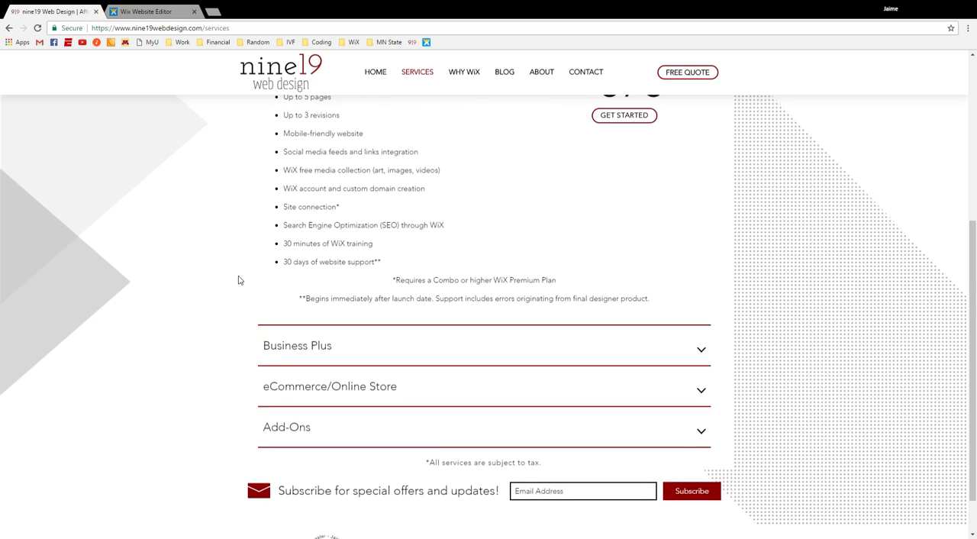
left_click(297, 173)
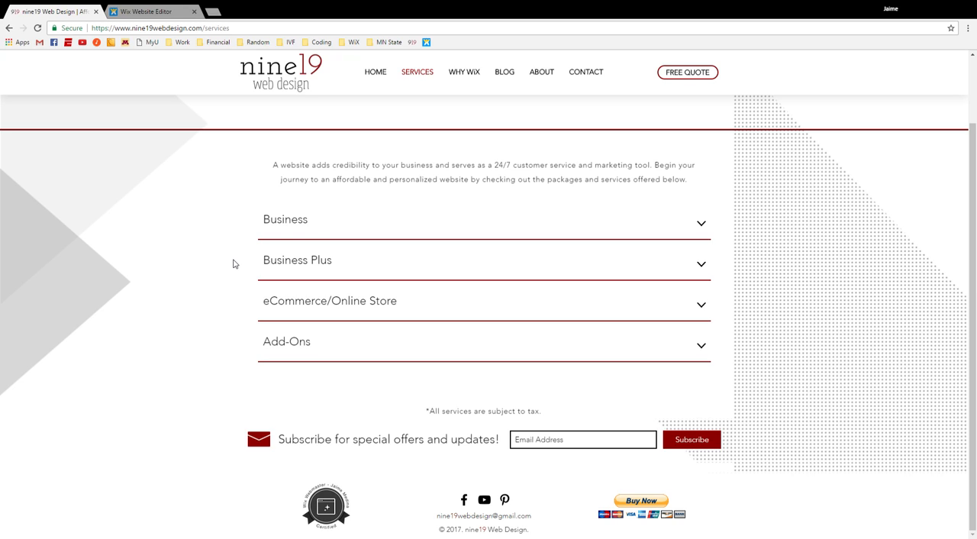
Step: Switch to the Wix Website Editor and add the Wix FAQ app to the site on a new page
left_click(152, 12)
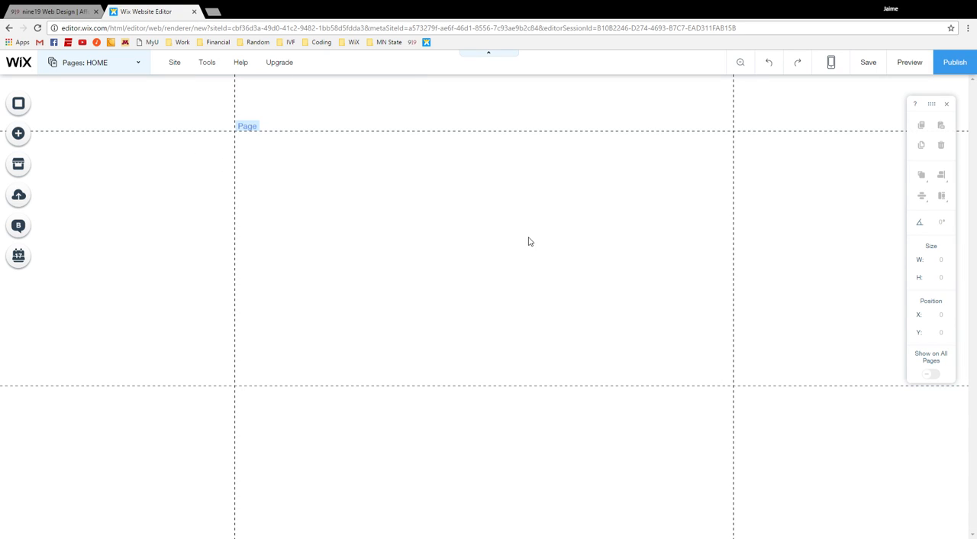
left_click(140, 67)
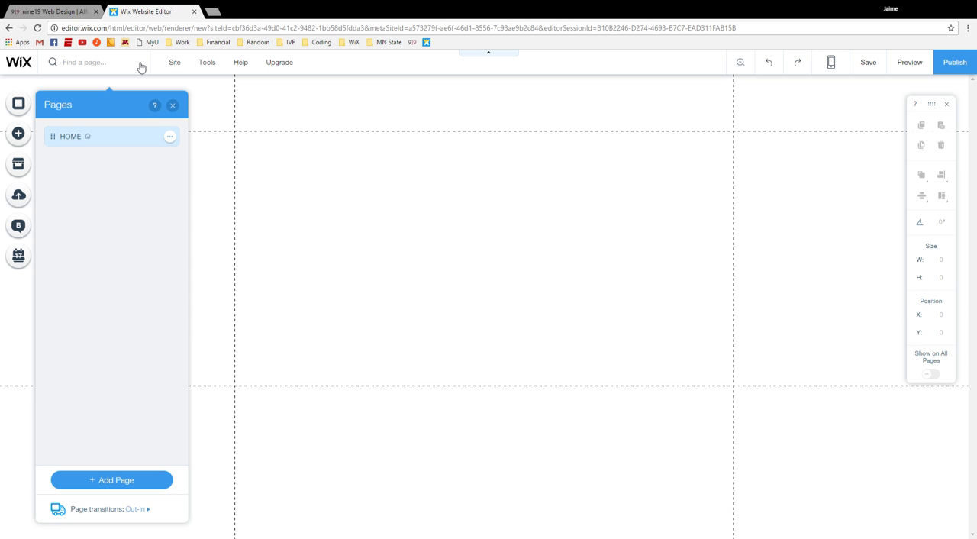
left_click(19, 137)
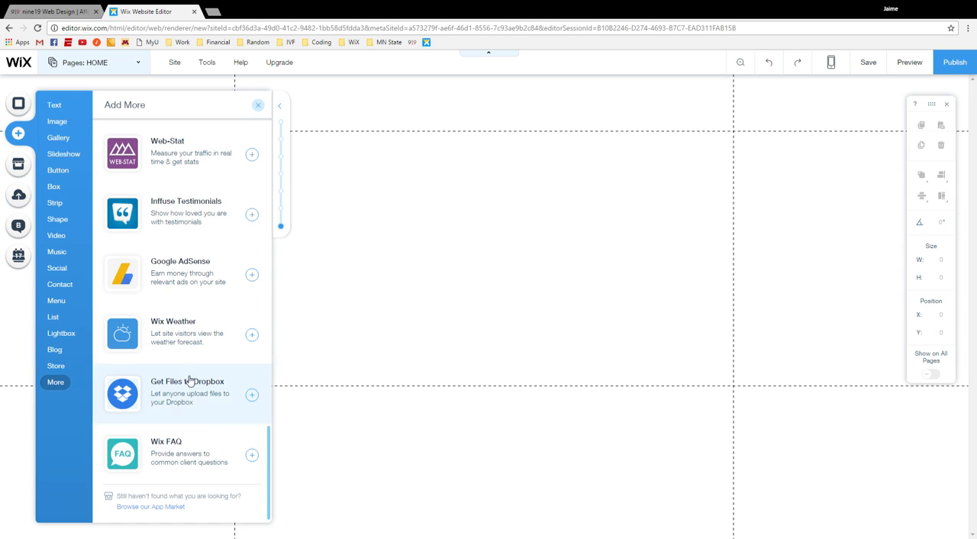
left_click(252, 456)
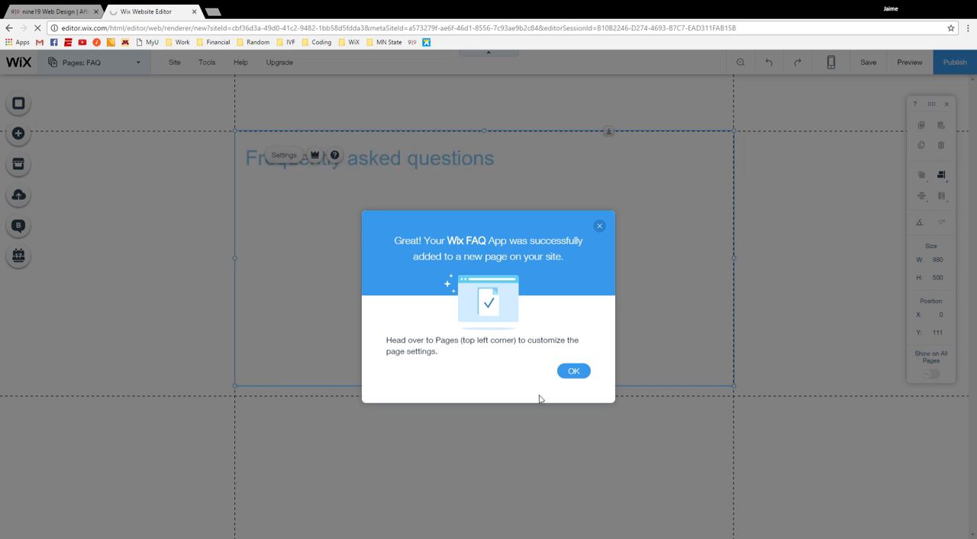
left_click(574, 371)
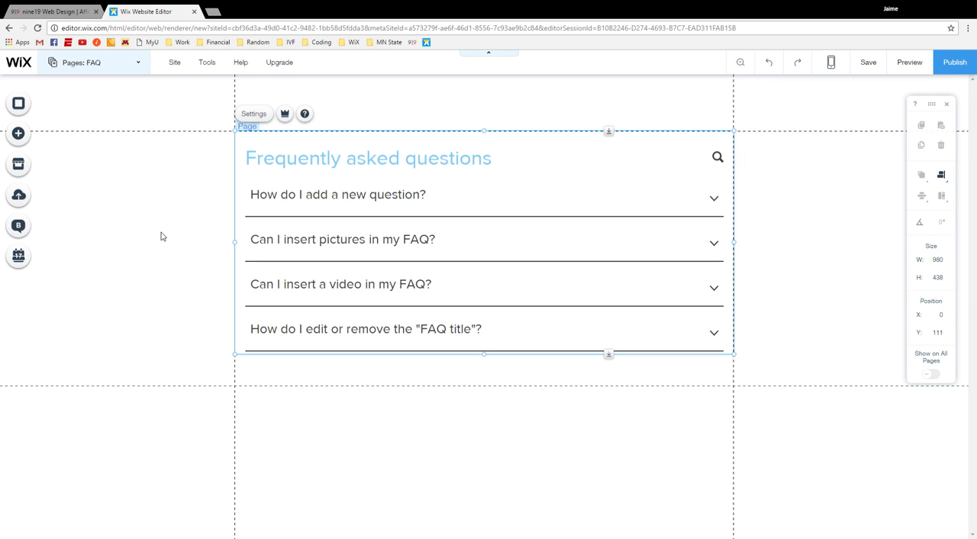
Step: Rename the FAQ page as SERVICES in the site's page list
left_click(137, 67)
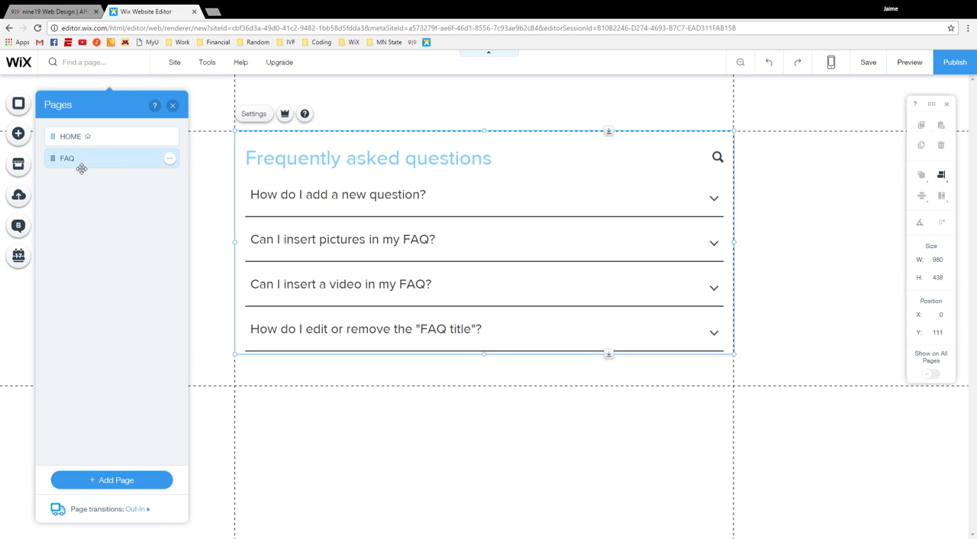
left_click(171, 158)
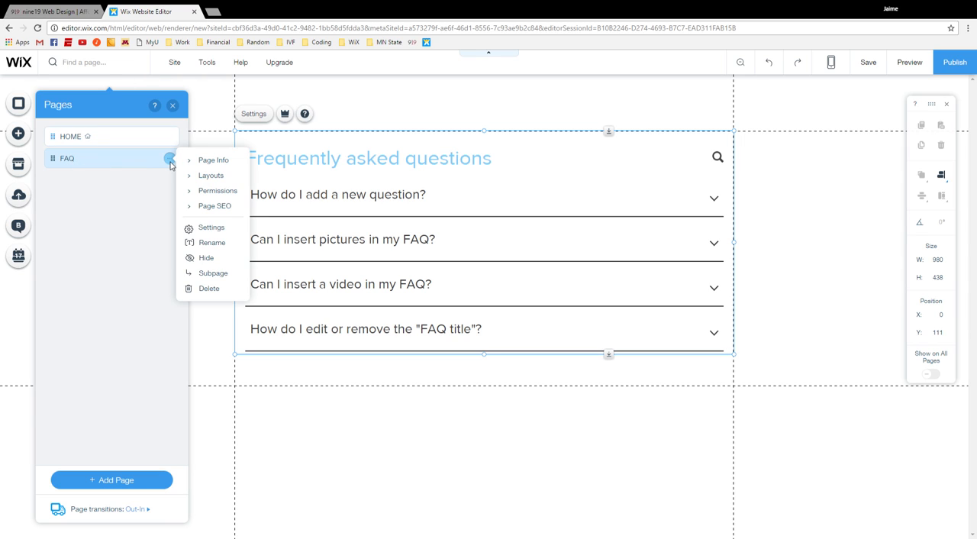
left_click(212, 243)
type("SREVICES")
key("BackSpace")
key("BackSpace")
key("BackSpace")
key("BackSpace")
key("BackSpace")
key("BackSpace")
key("BackSpace")
type("ERVICES")
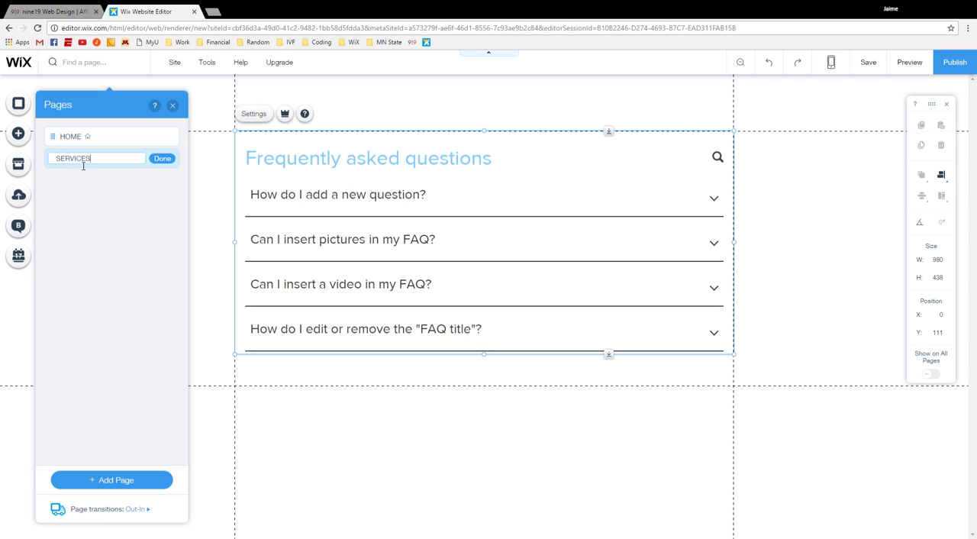
left_click(161, 159)
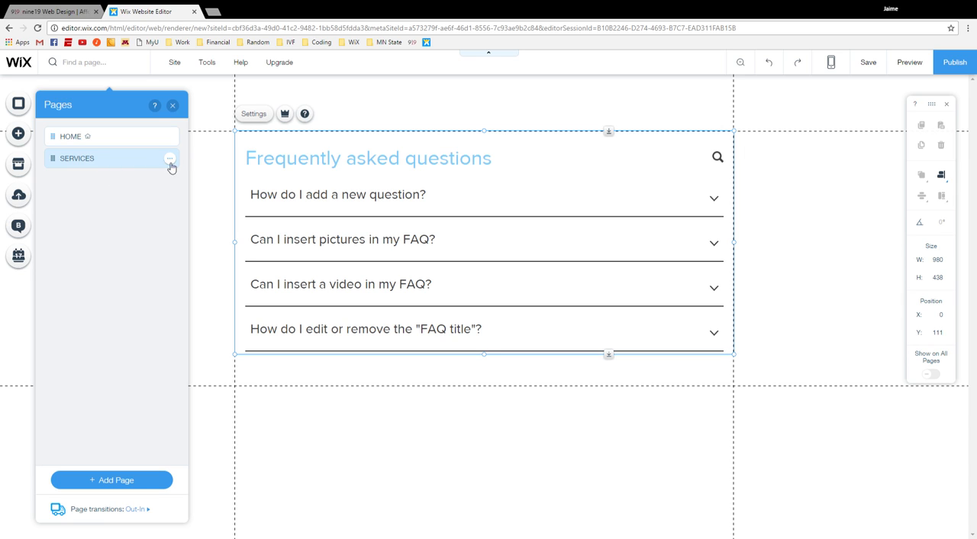
left_click(174, 105)
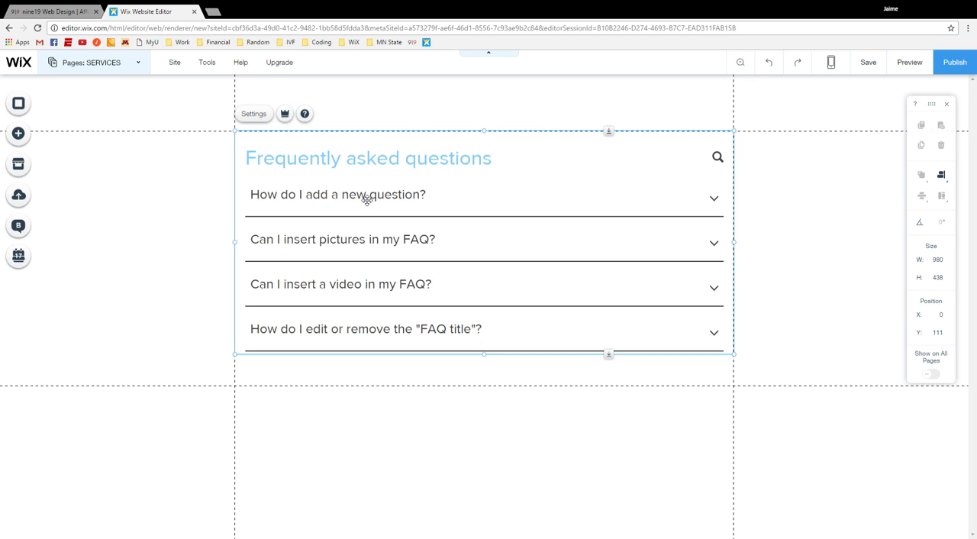
Step: Open the FAQ app's settings, compare the Masonry, Stripes and Basic layouts, and set the layout to Classic
right_click(365, 200)
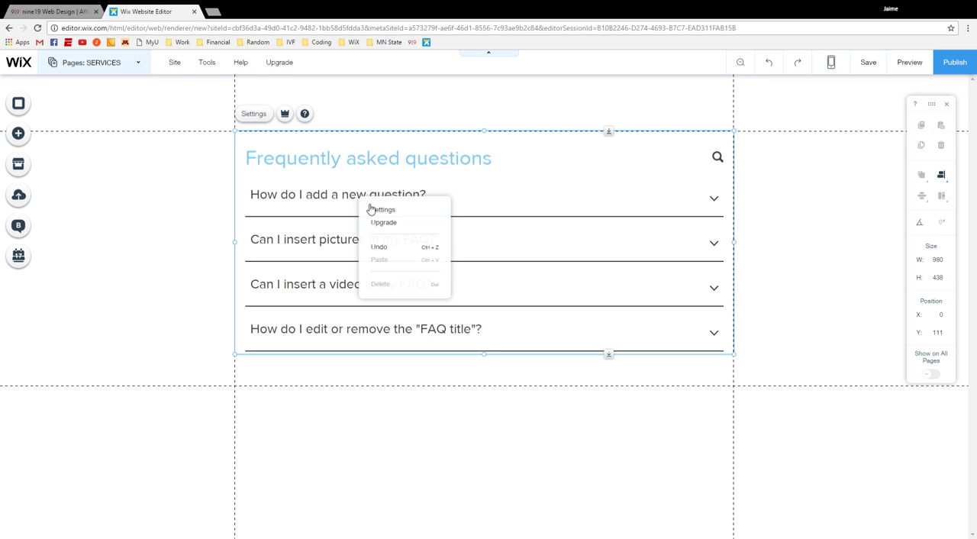
left_click(380, 210)
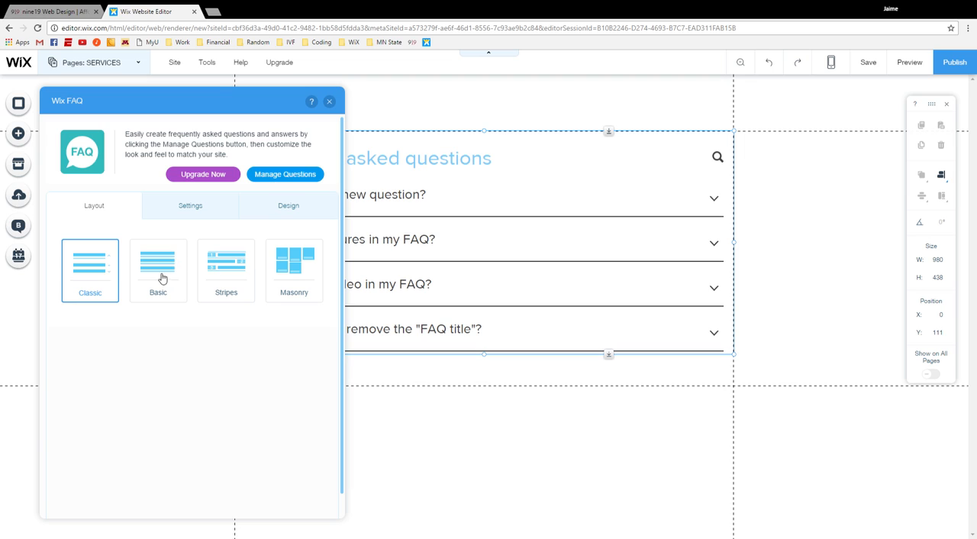
left_click(311, 286)
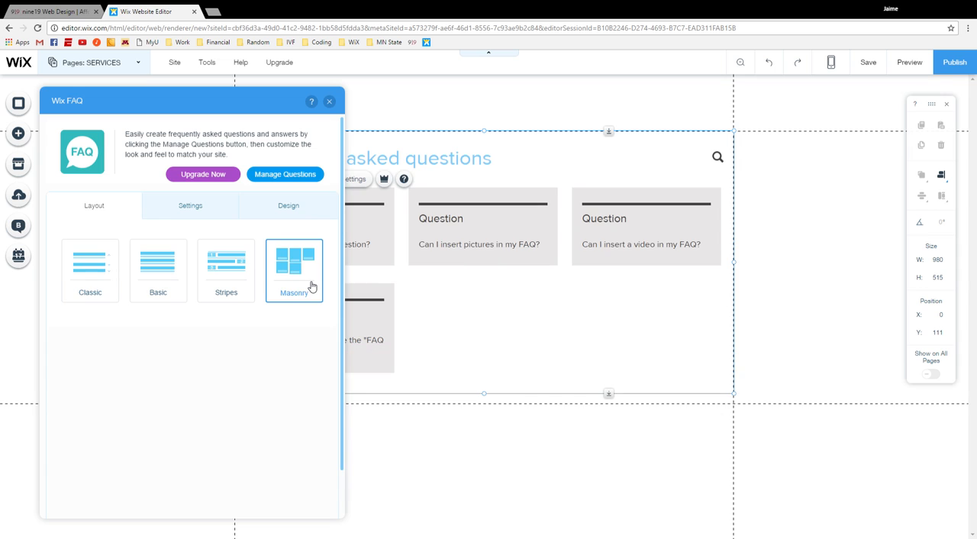
left_click(235, 280)
left_click(150, 266)
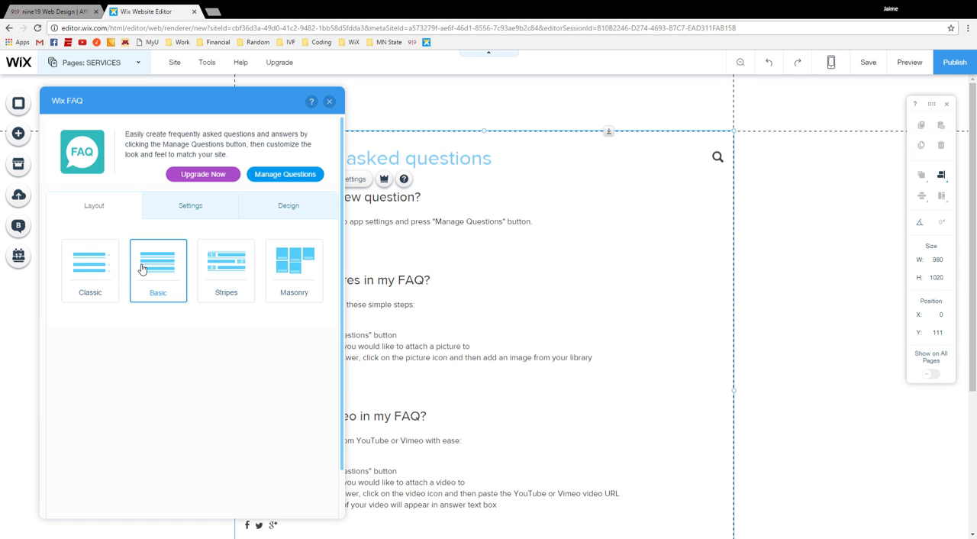
left_click(87, 265)
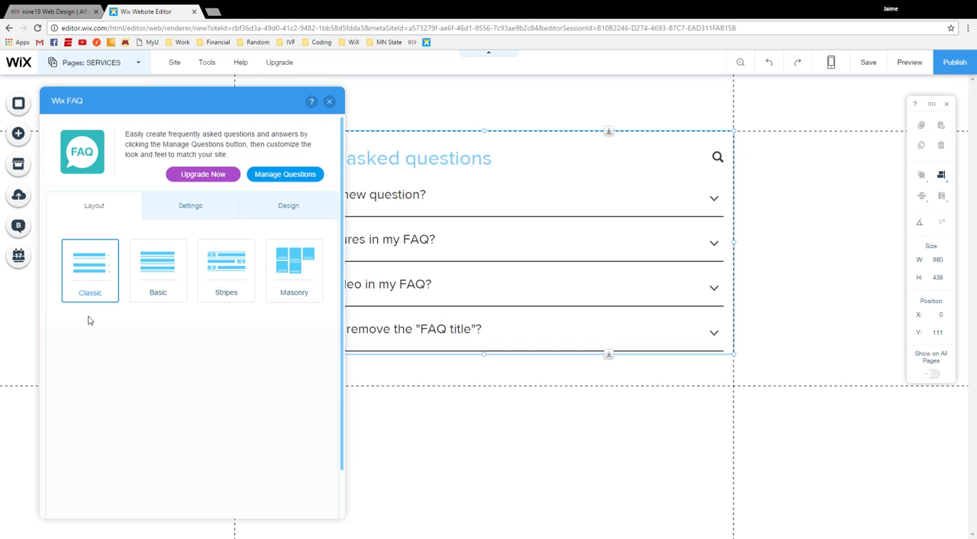
Step: Hide the search bar and the FAQ title in the FAQ app
left_click(187, 212)
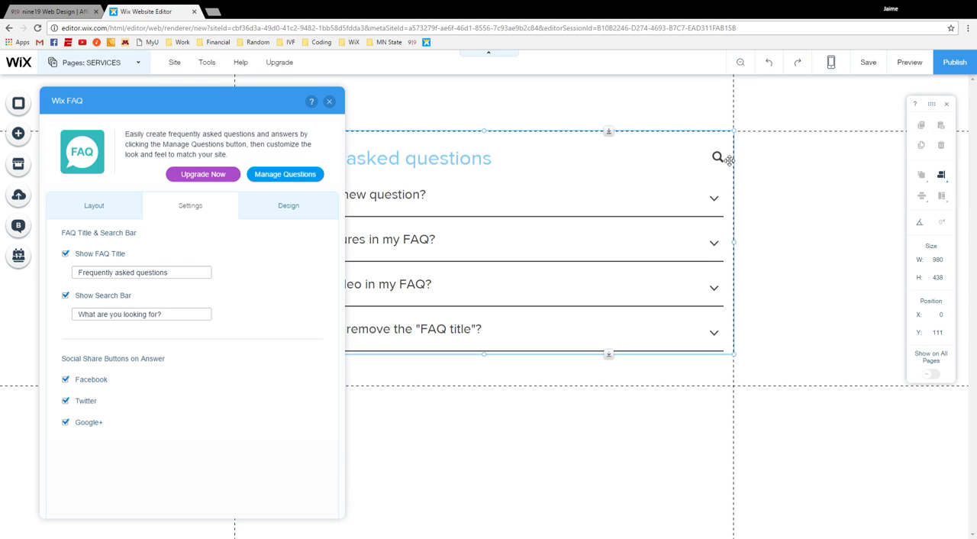
left_click(66, 296)
left_click(67, 255)
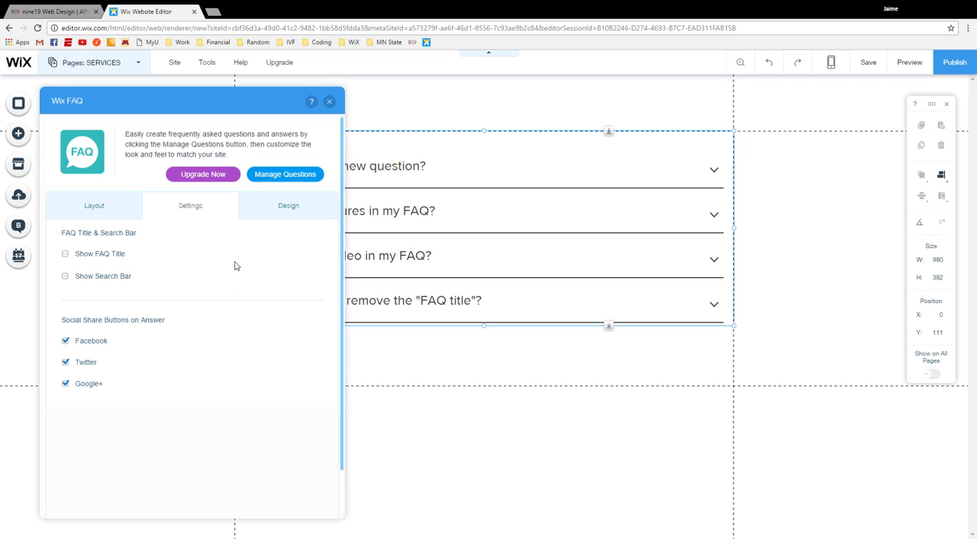
Step: Set the FAQ divider color to red from the site colors
left_click(281, 211)
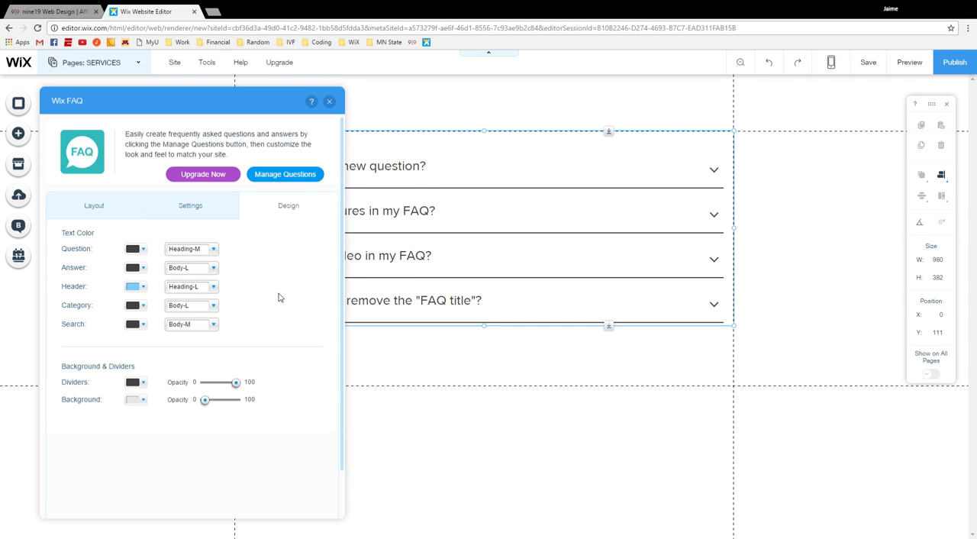
left_click(143, 383)
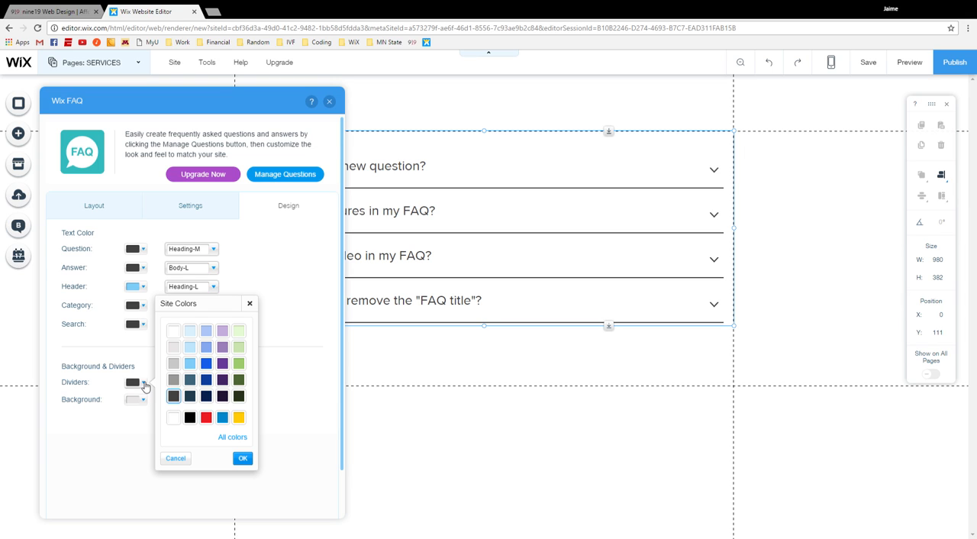
left_click(209, 418)
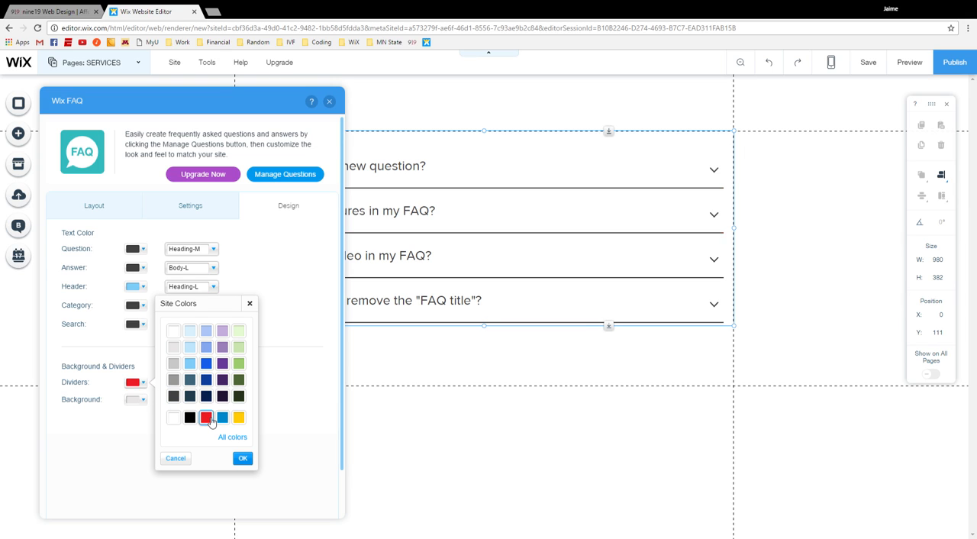
left_click(242, 459)
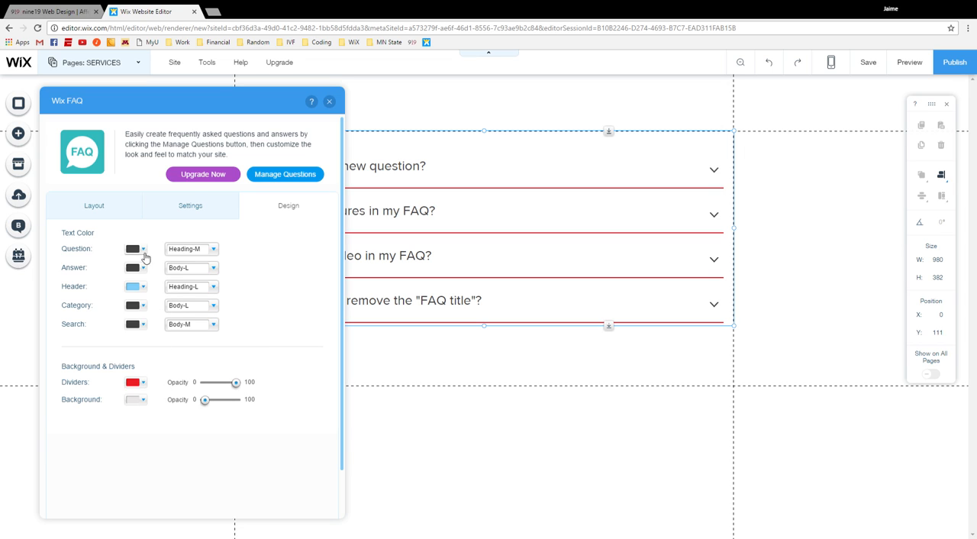
Step: Set the FAQ question text color to red from the site colors
left_click(142, 249)
left_click(206, 284)
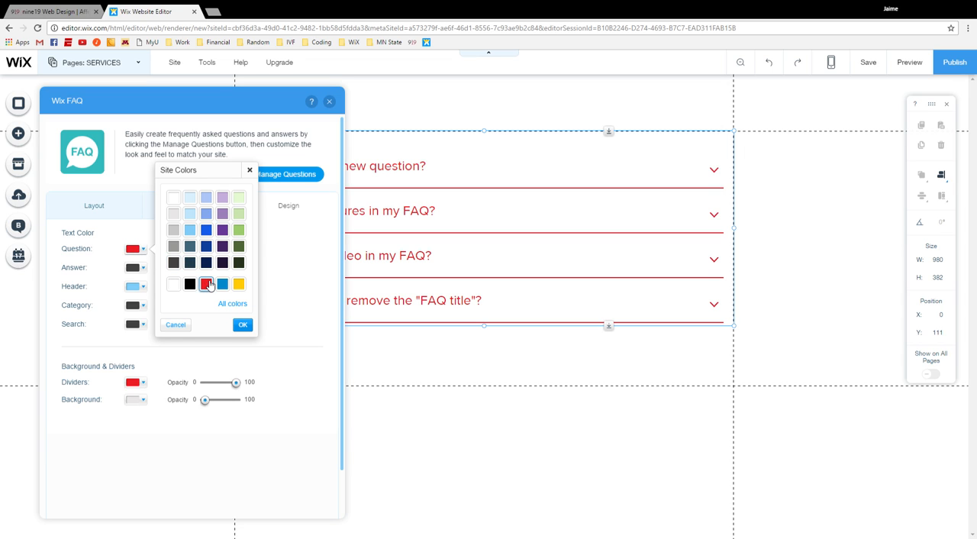
left_click(243, 324)
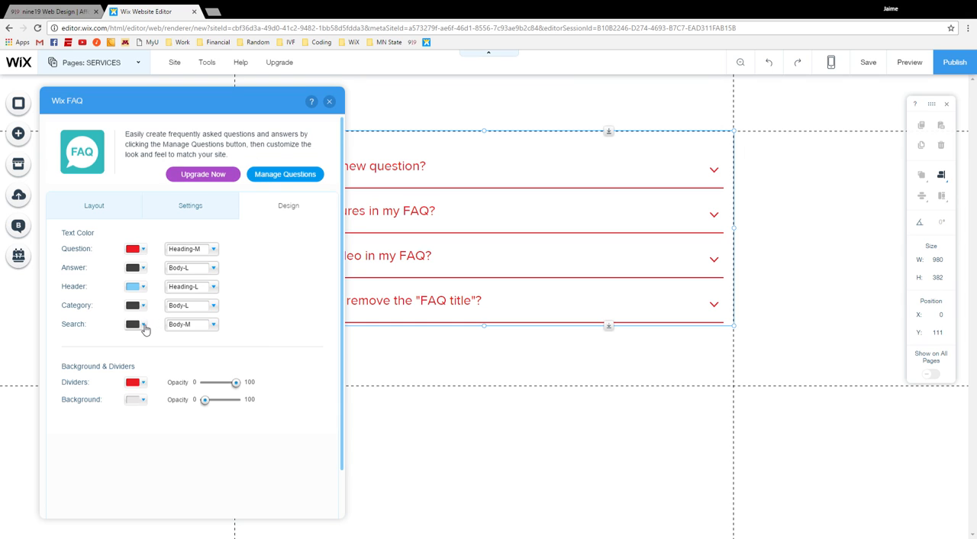
left_click(142, 267)
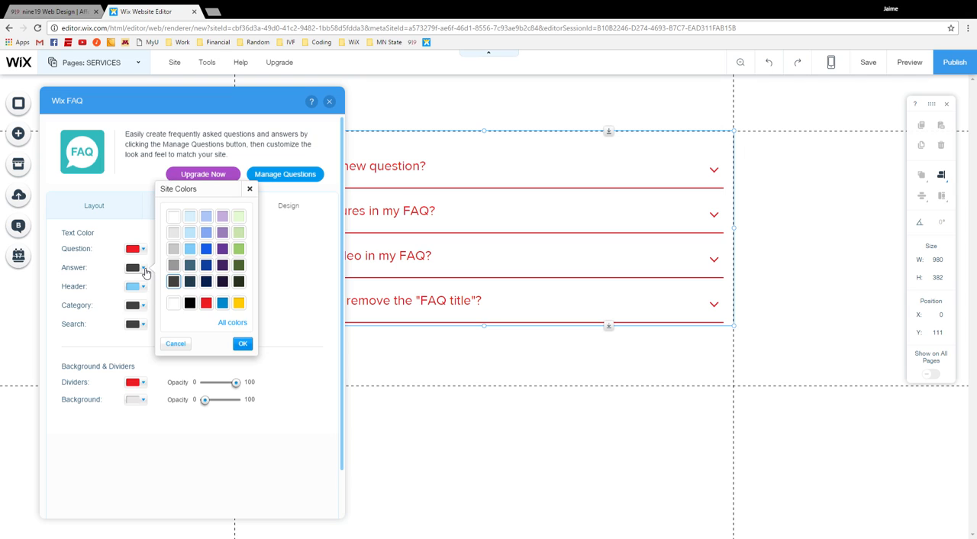
left_click(242, 343)
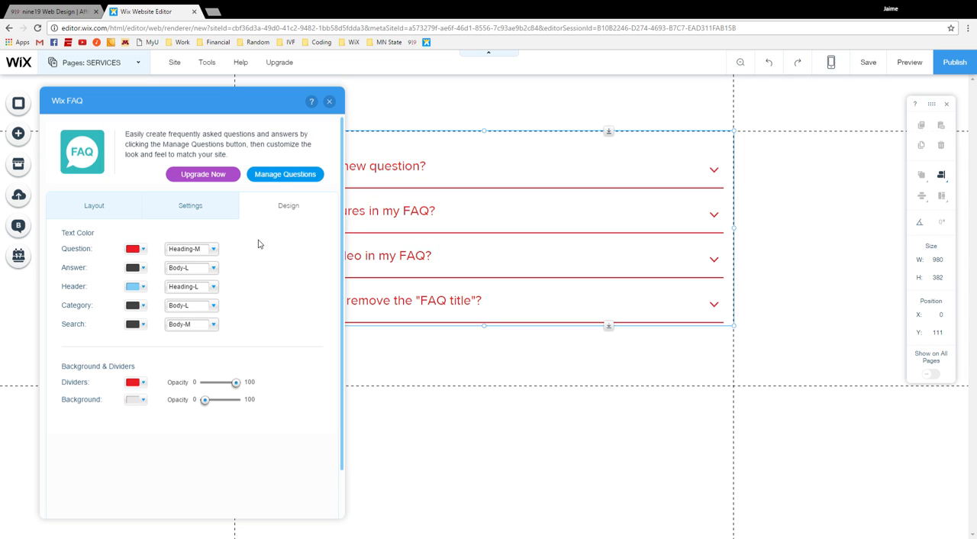
Step: Open the FAQ question manager and retitle the first question "Business Package"
left_click(303, 179)
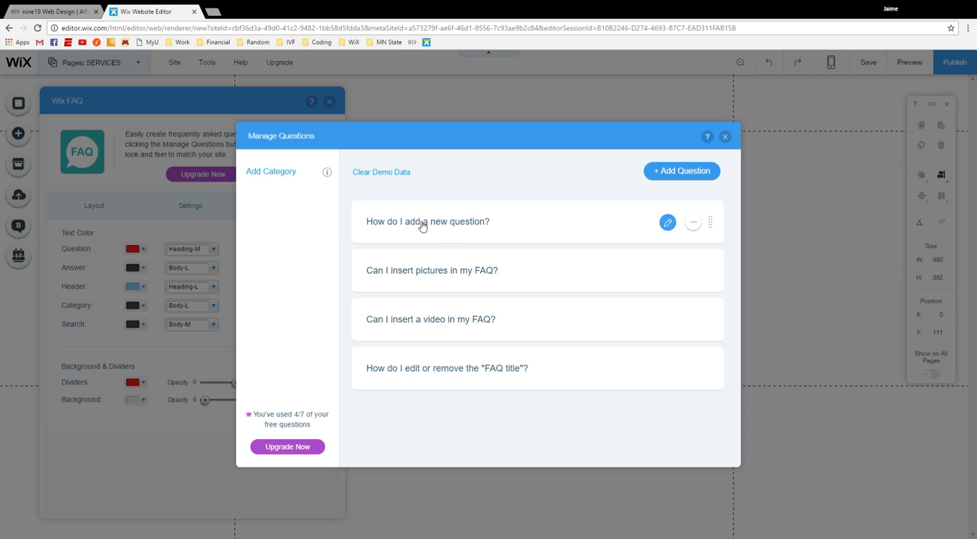
left_click(674, 227)
triple_click(456, 235)
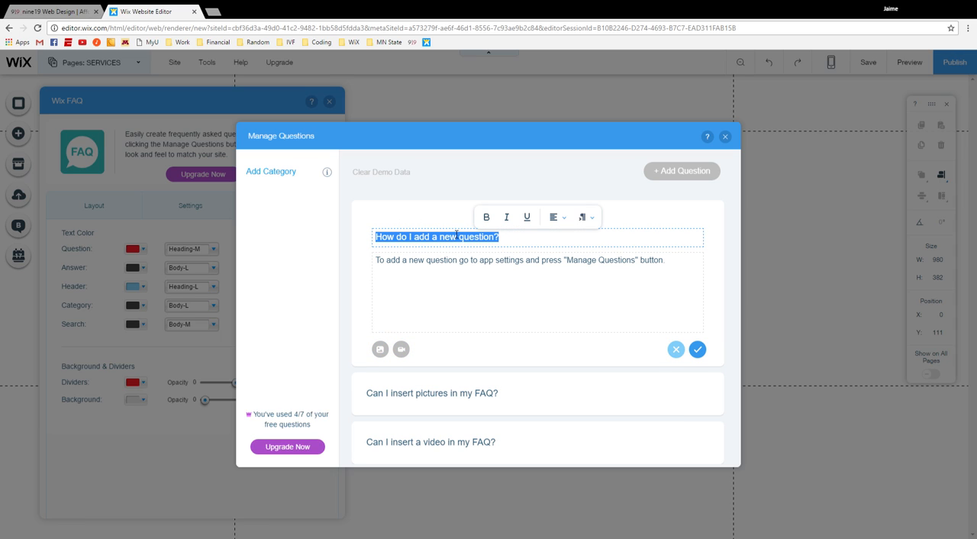
type("Busines")
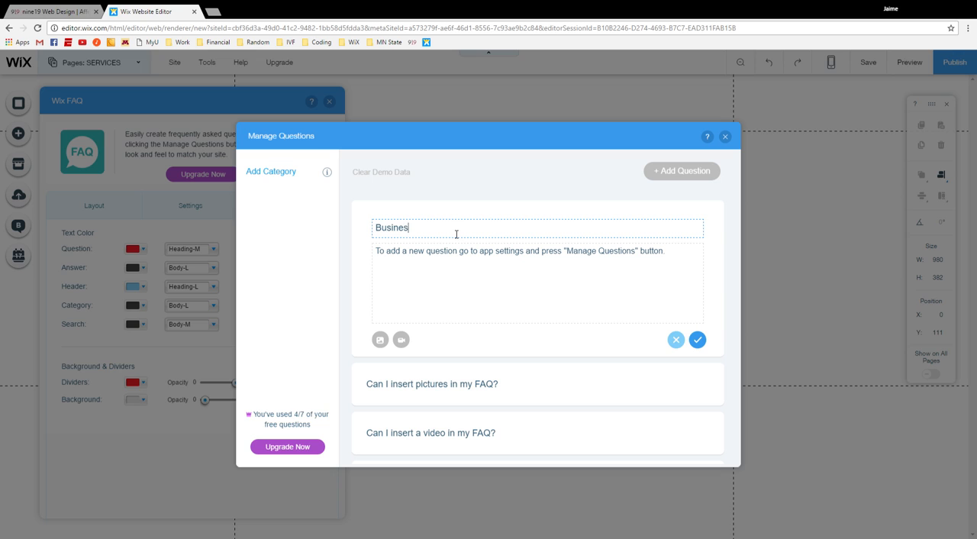
type("s Package")
Step: Replace the Business Package answer text with "Option 1", "Option 2", "Option 3" and "Option 4" on separate lines
triple_click(475, 253)
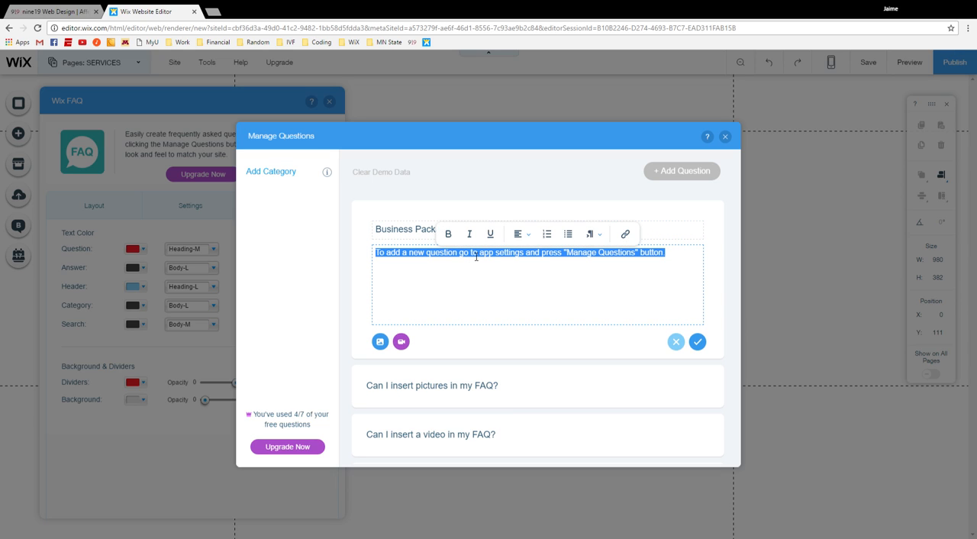
key("BackSpace")
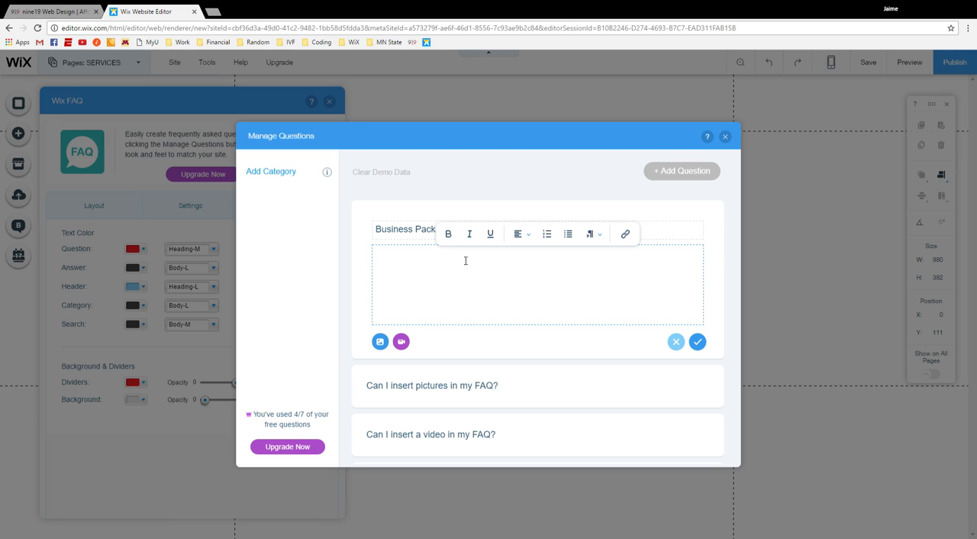
type("Option 1 ")
type("Option 2 ")
type("Option 3")
key("Return")
type("Option 4")
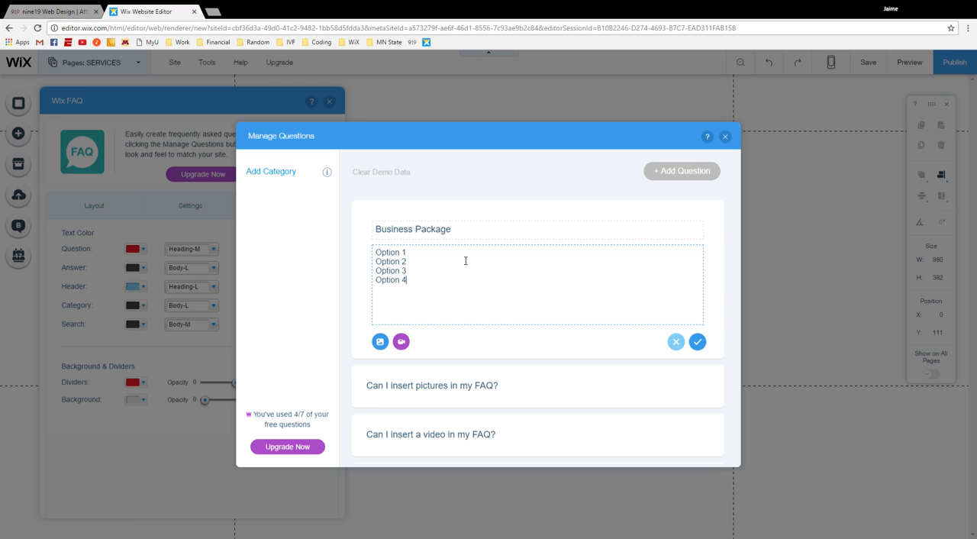
Step: Insert the second "Contact for Pricing" image from the nine19 Web Design media folder into the answer below Option 1
key("Up")
key("Down")
left_click(420, 261)
left_click(414, 273)
left_click(416, 282)
left_click(417, 261)
left_click(373, 337)
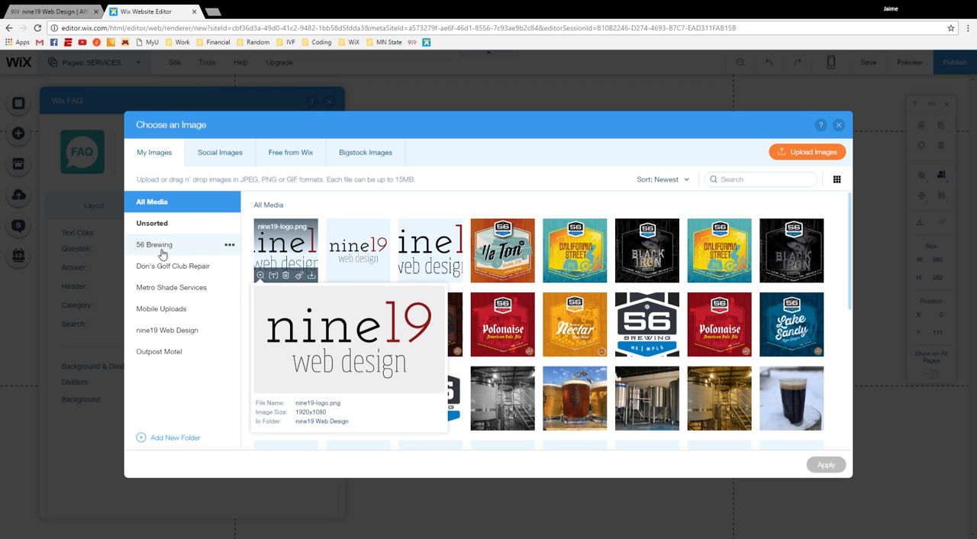
left_click(169, 330)
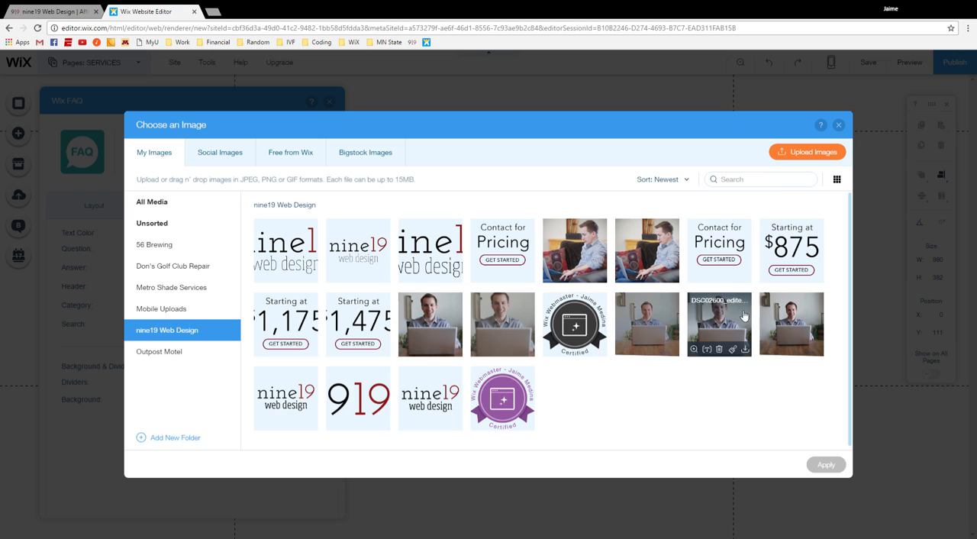
left_click(729, 253)
mouse_move(696, 350)
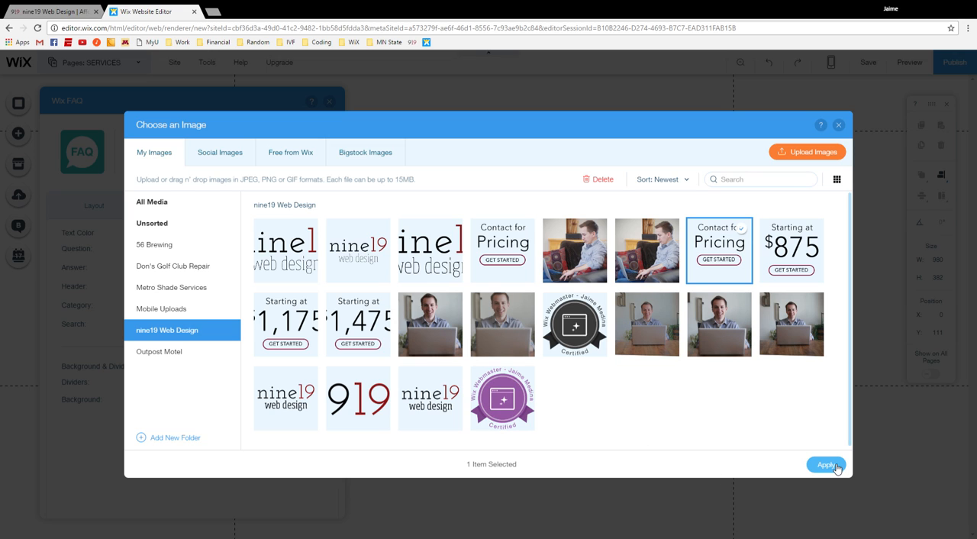
left_click(836, 469)
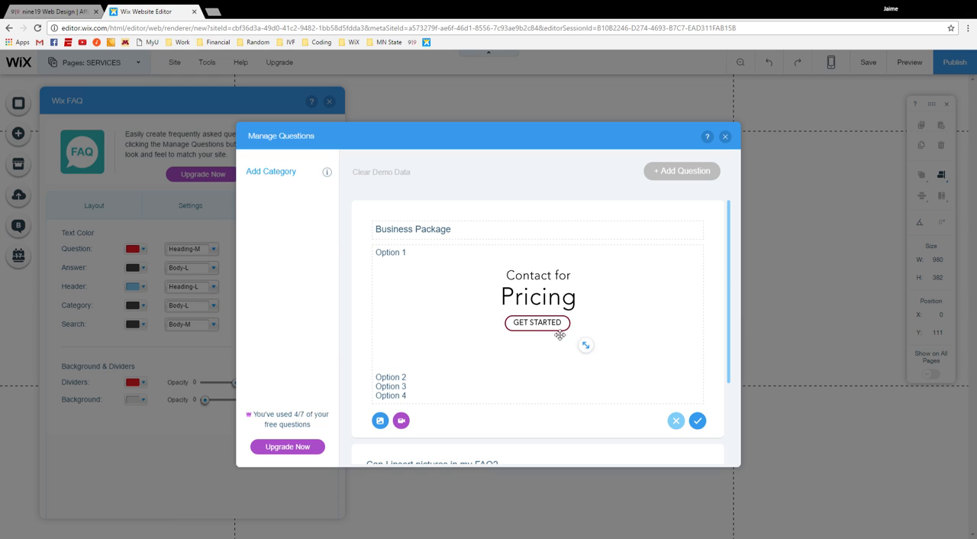
Step: Align the pricing image to the right of the answer with the options wrapping beside it
left_click(546, 304)
left_click(546, 304)
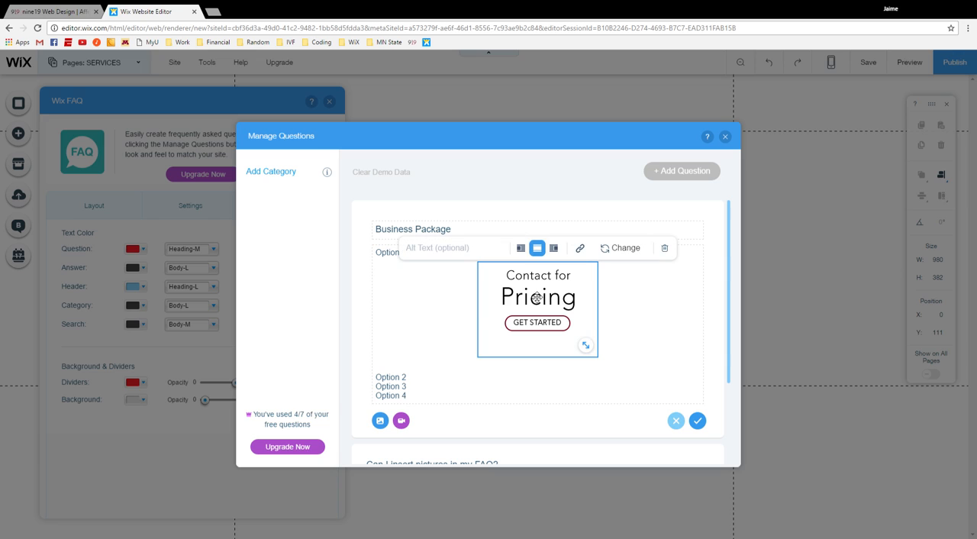
left_click(521, 249)
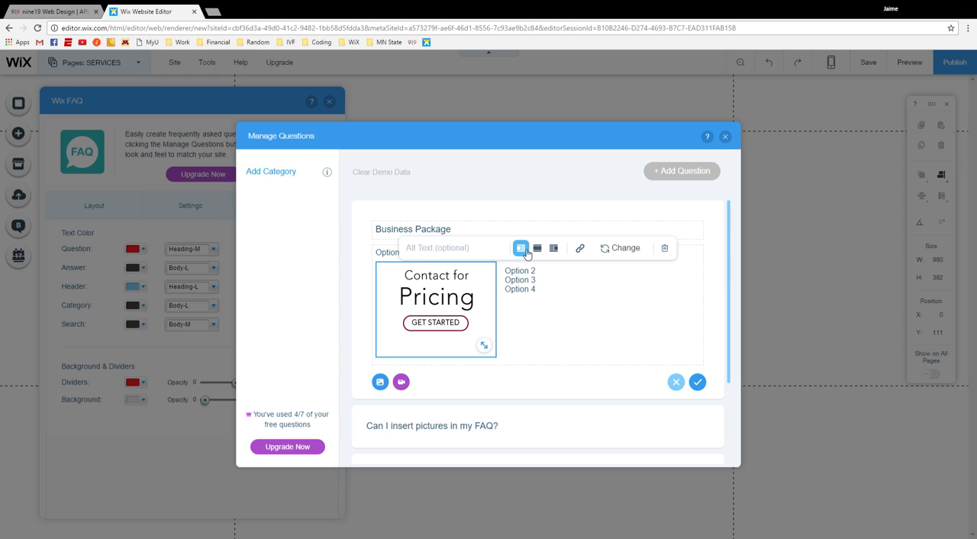
left_click(554, 250)
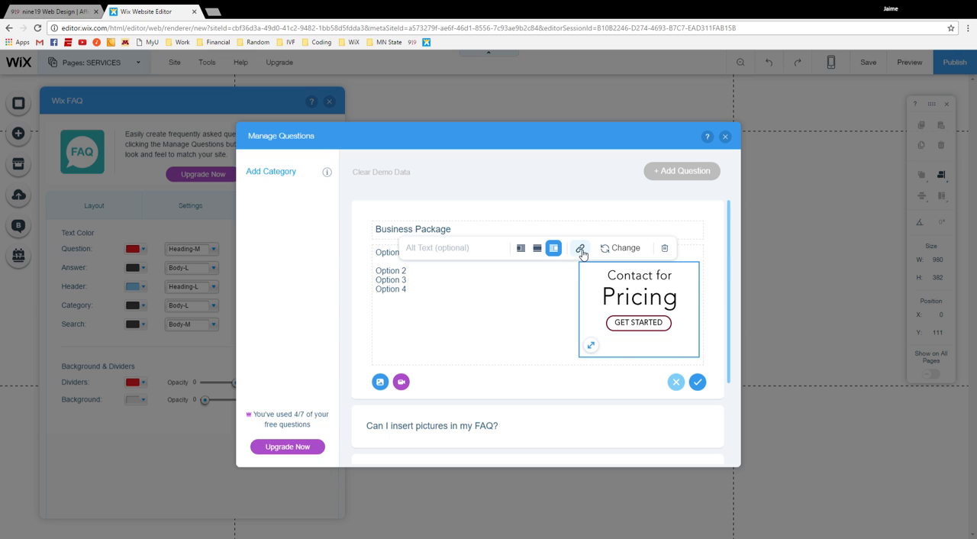
Step: Link the pricing image to the site's HOME page
left_click(580, 250)
left_click(613, 300)
left_click(654, 319)
left_click(612, 344)
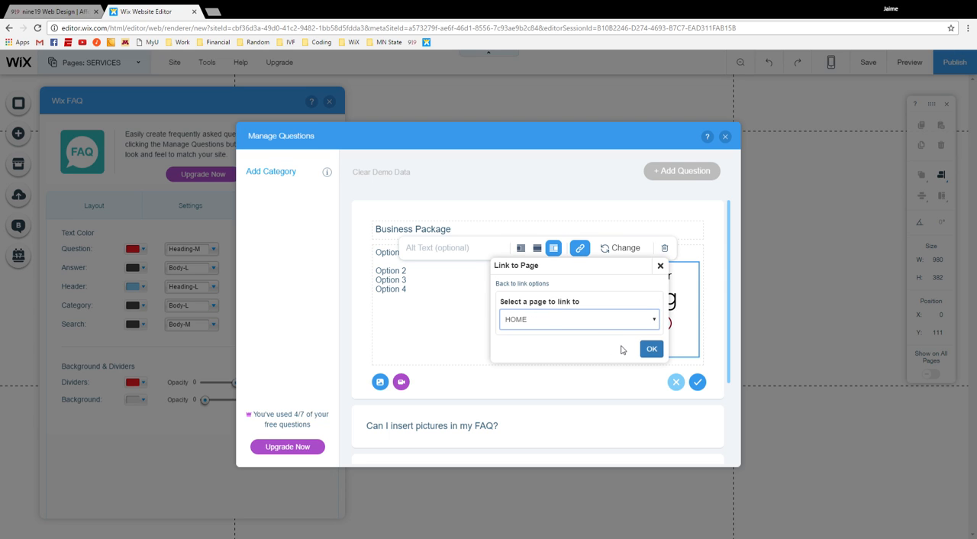
left_click(651, 349)
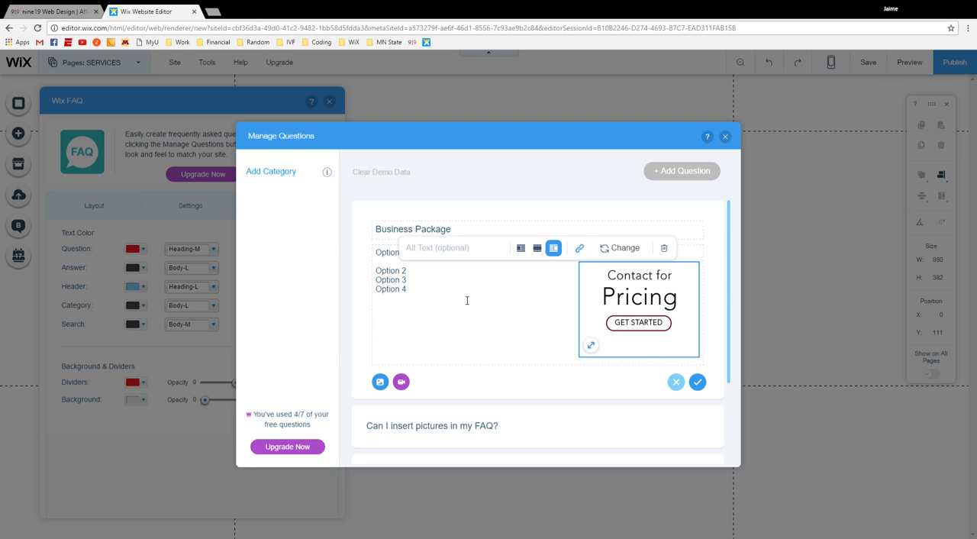
Step: Set the pricing image's alt text to "Contact for Pricing"
left_click(453, 254)
type("Contact for Pricing")
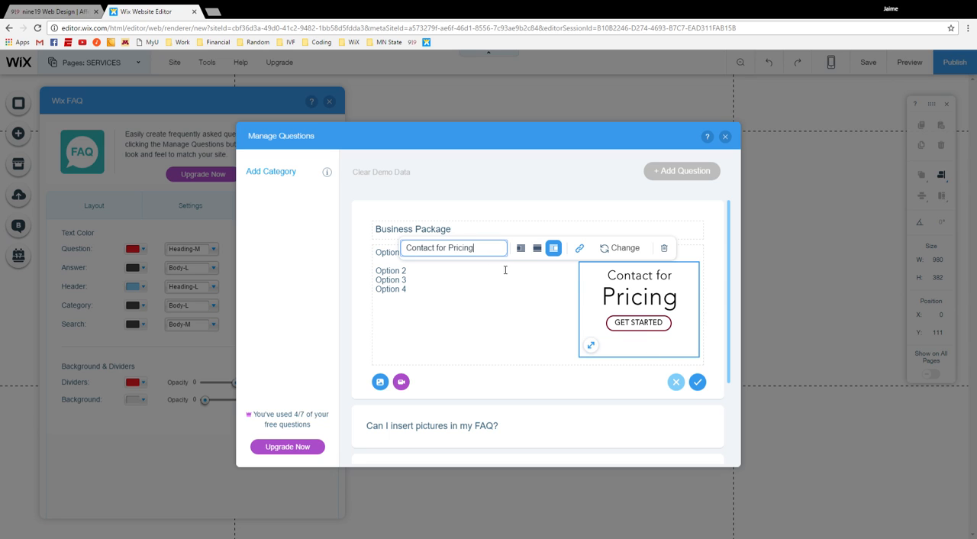
left_click(477, 268)
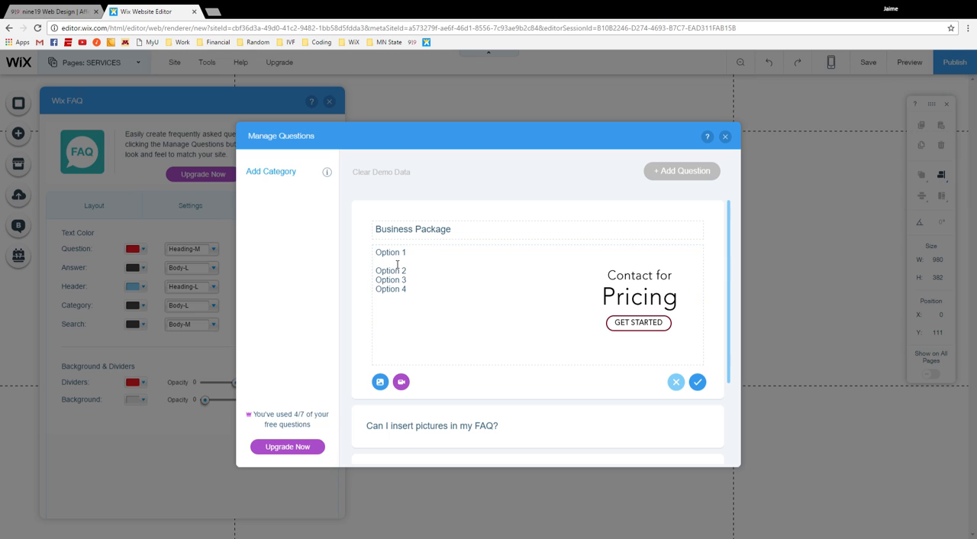
Step: Save the site under the free Wix.com domain with the address ending "mysite"
left_click(383, 264)
left_click(618, 292)
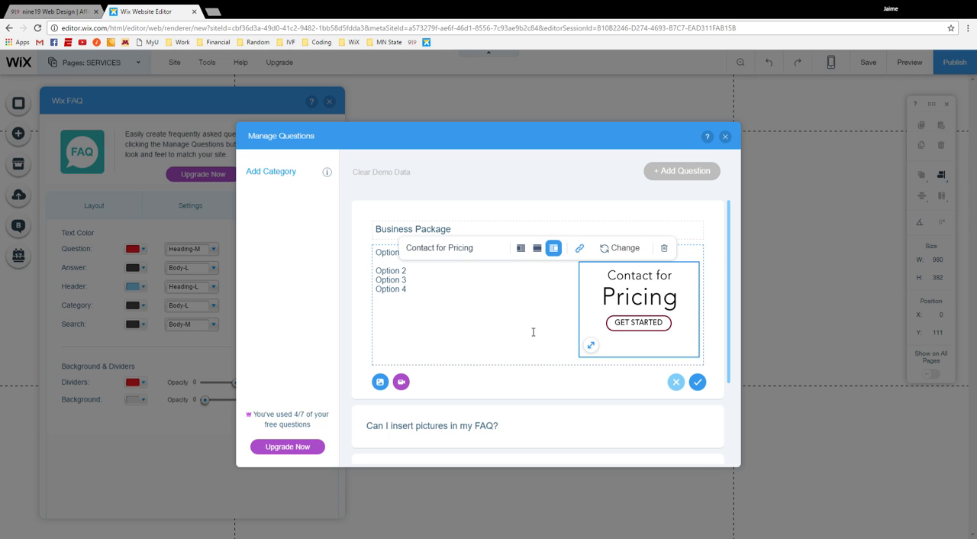
left_click(439, 292)
left_click(579, 337)
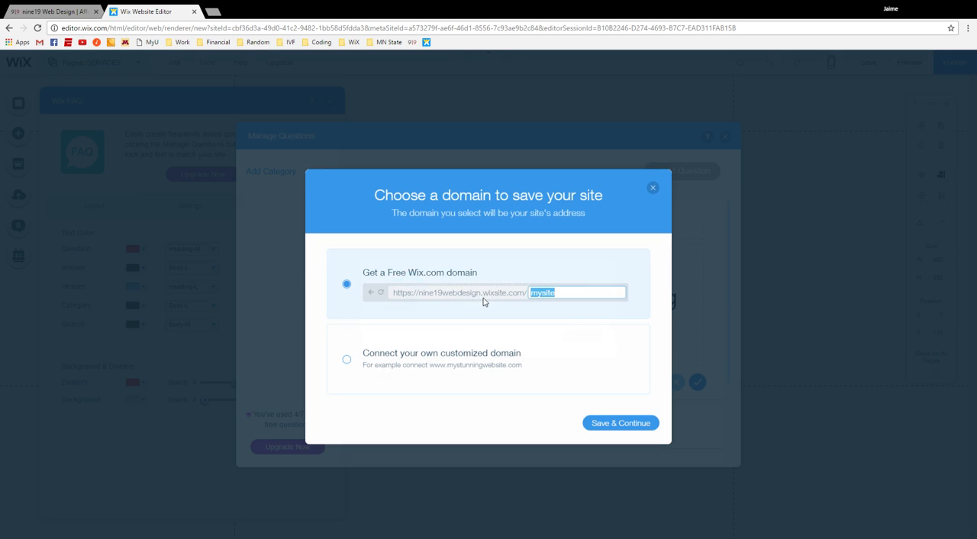
left_click(620, 424)
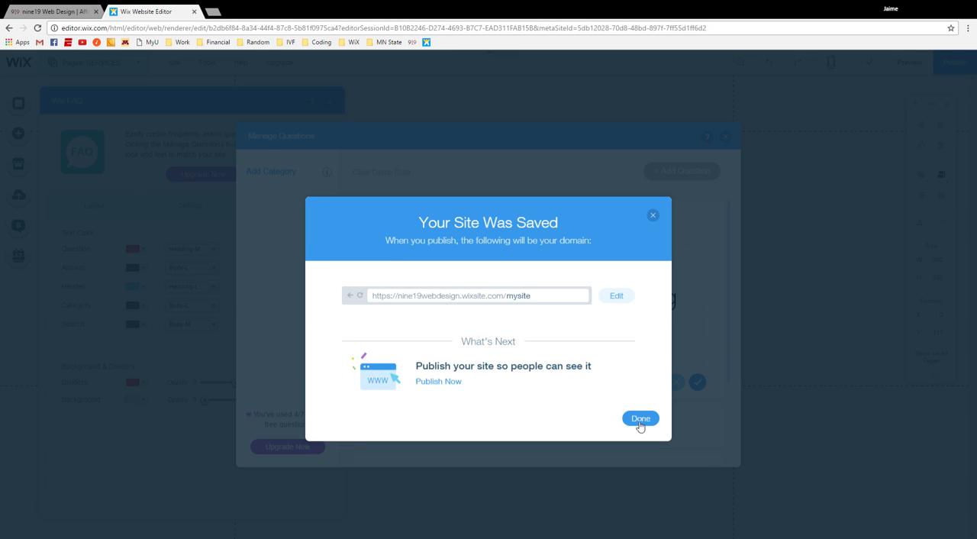
left_click(640, 419)
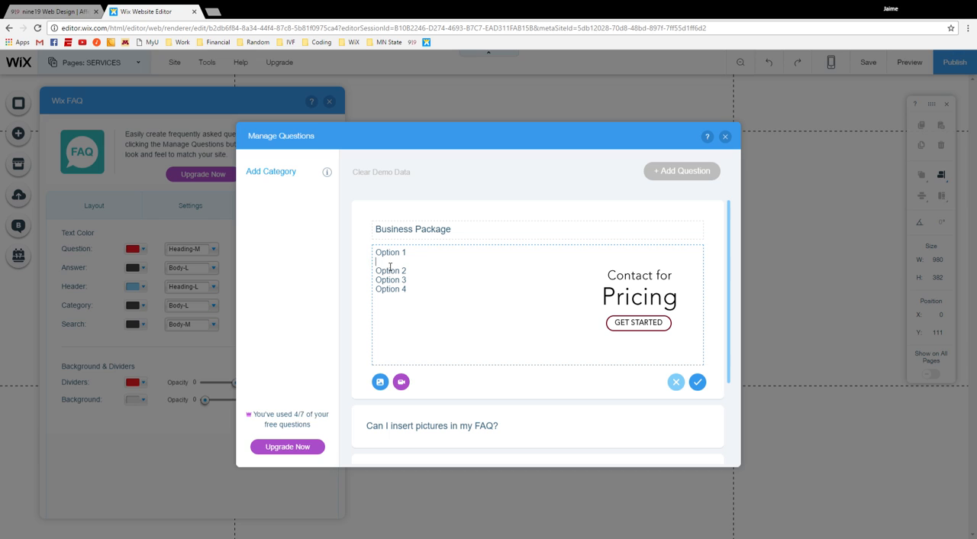
Step: Delete the blank line between Option 1 and Option 2, save the Business Package question and close the FAQ settings
key("Delete")
left_click(697, 382)
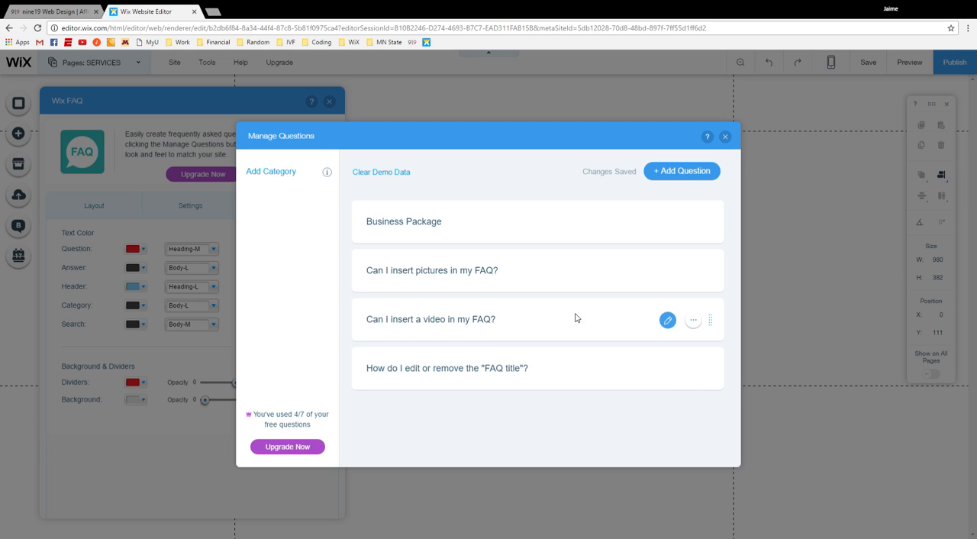
left_click(667, 222)
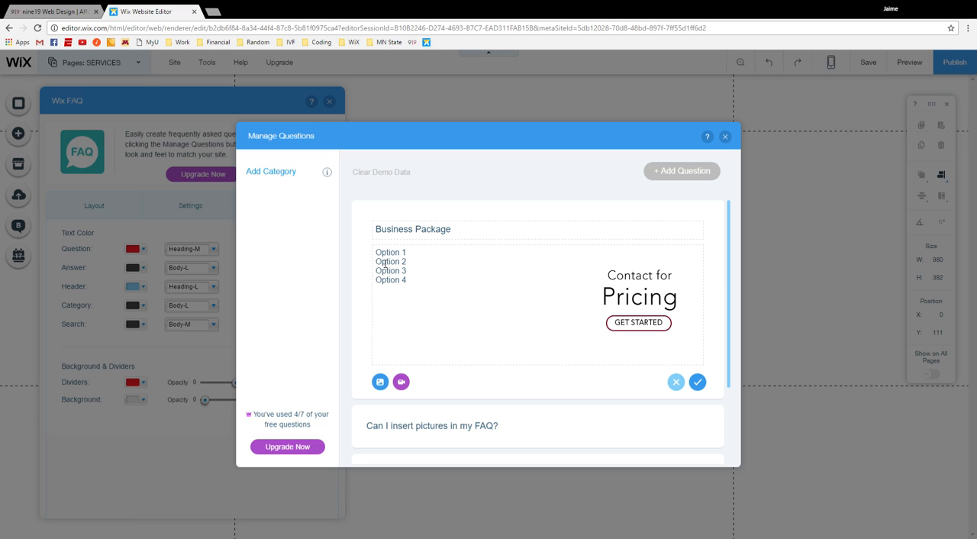
left_click(697, 381)
left_click(724, 137)
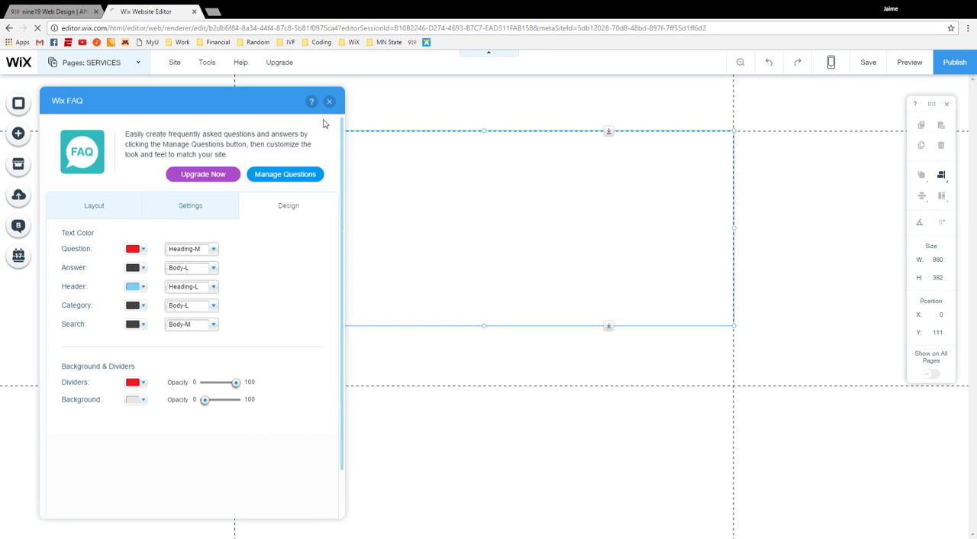
left_click(328, 101)
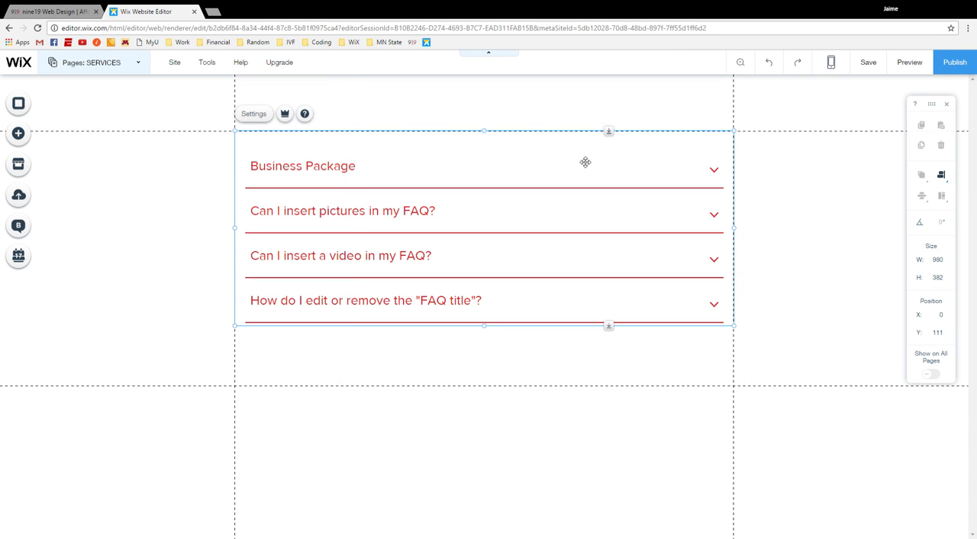
Step: Preview the page, checking how the Business Package and picture questions expand and where the pricing image links
left_click(909, 62)
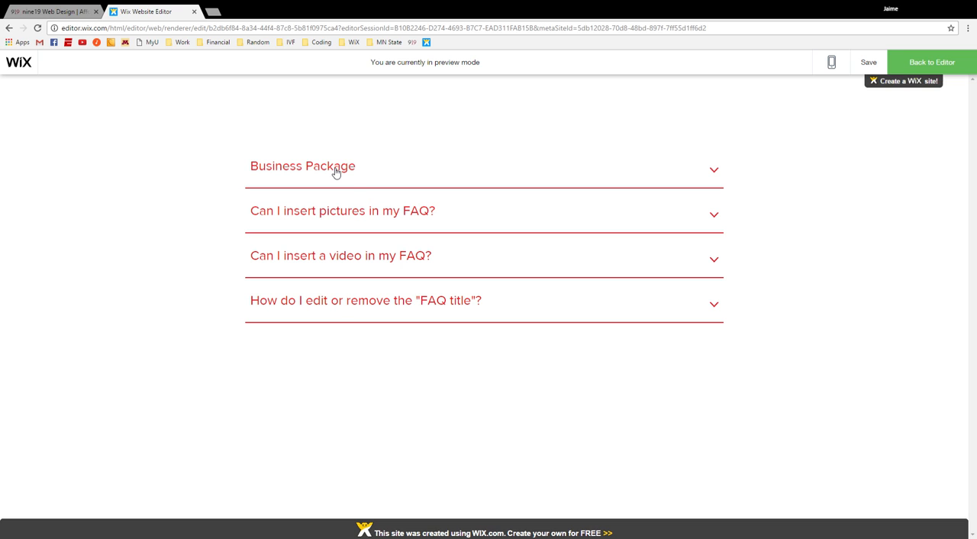
left_click(336, 173)
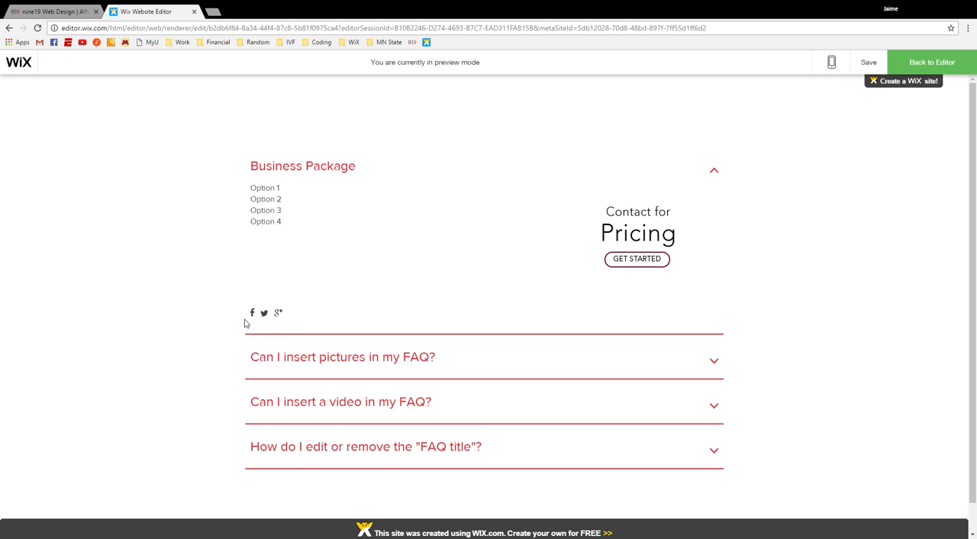
left_click(280, 355)
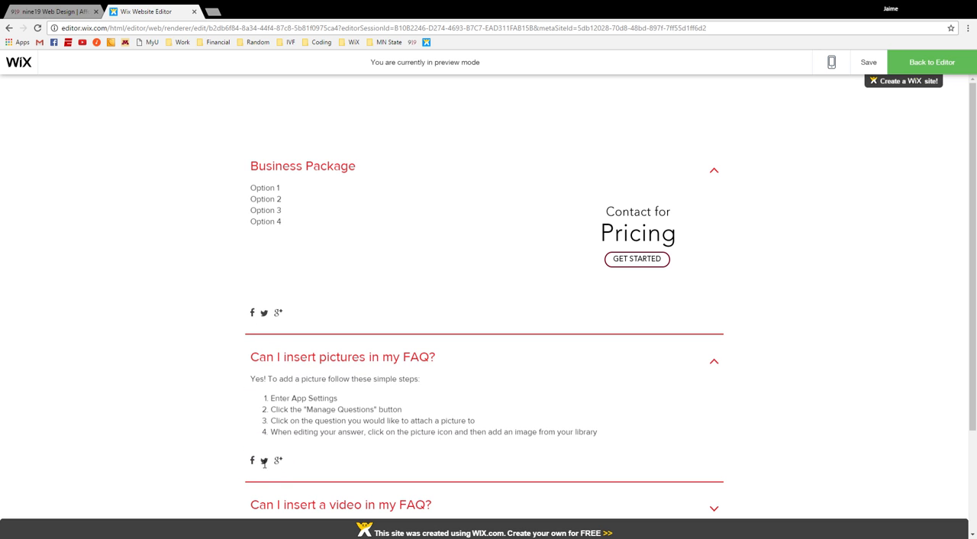
left_click(285, 362)
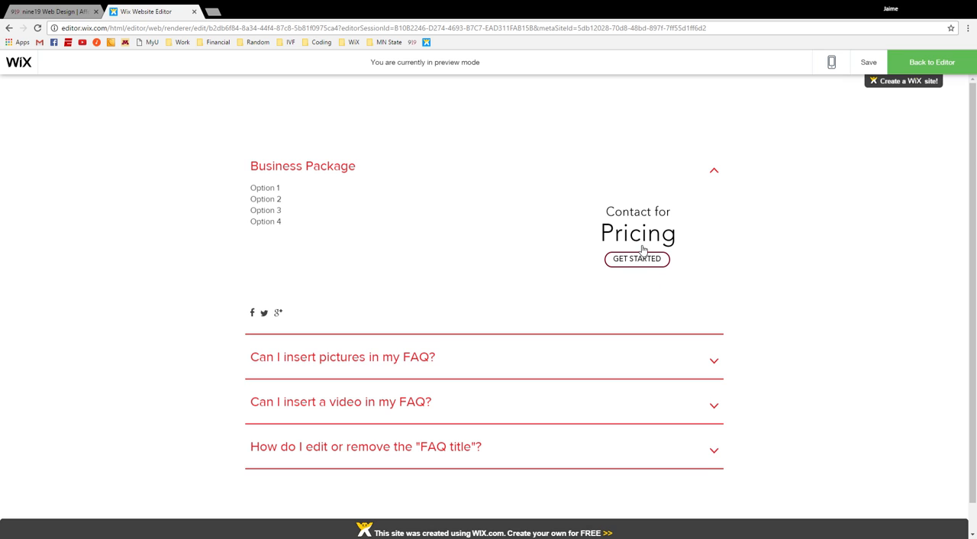
left_click(642, 250)
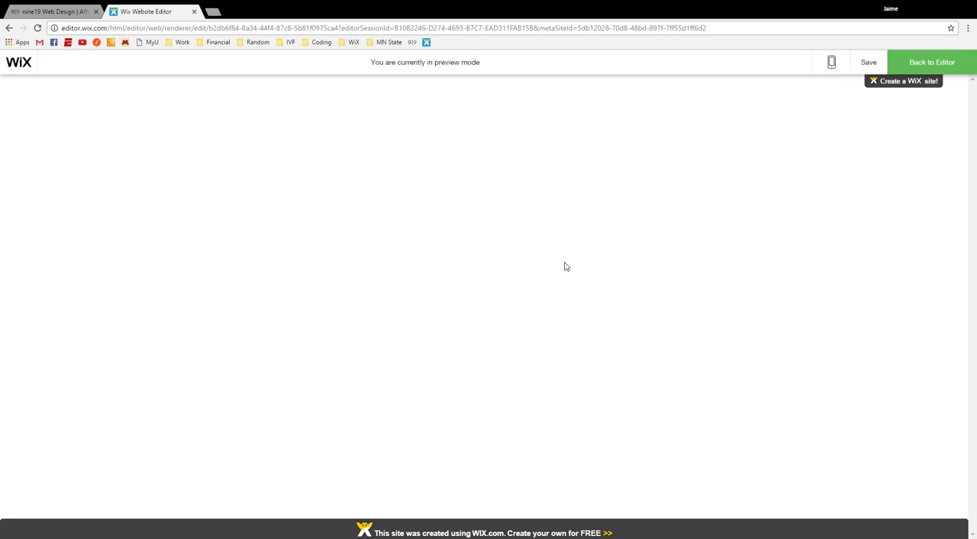
Step: Return from the preview to the editor and open the SERVICES page
left_click(920, 64)
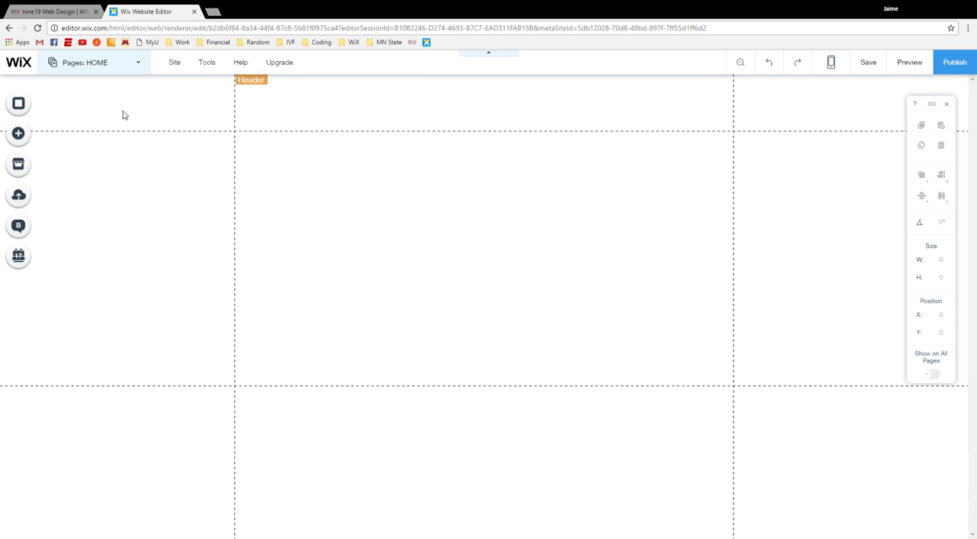
left_click(142, 65)
left_click(98, 160)
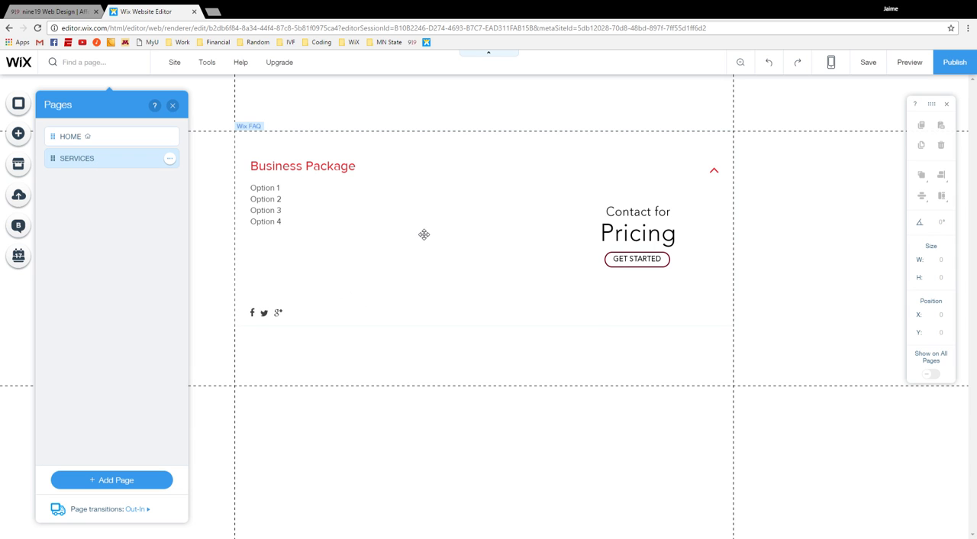
Step: Bring up the available actions for the Wix FAQ app on the SERVICES page
right_click(424, 234)
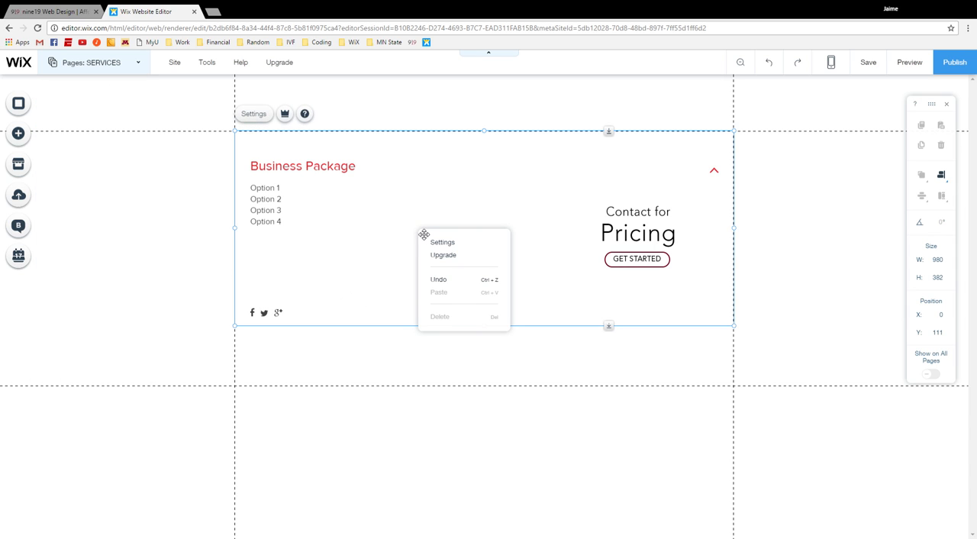